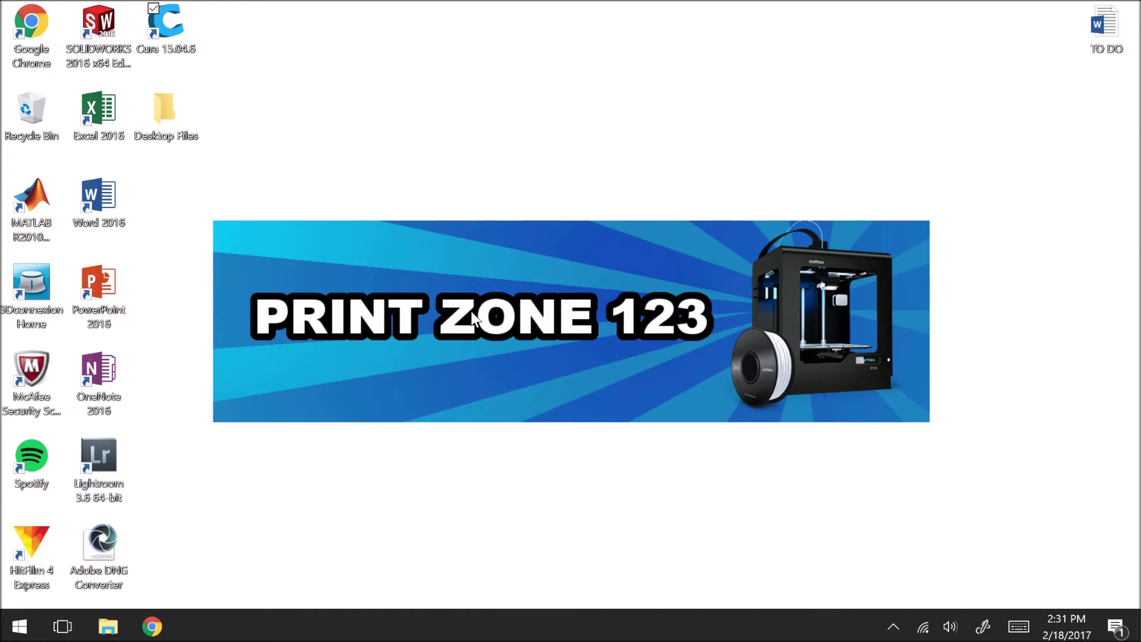
Step: Launch Cura 15.04.6 from its desktop shortcut
{"action": "double_click", "coordinate": [179, 35]}
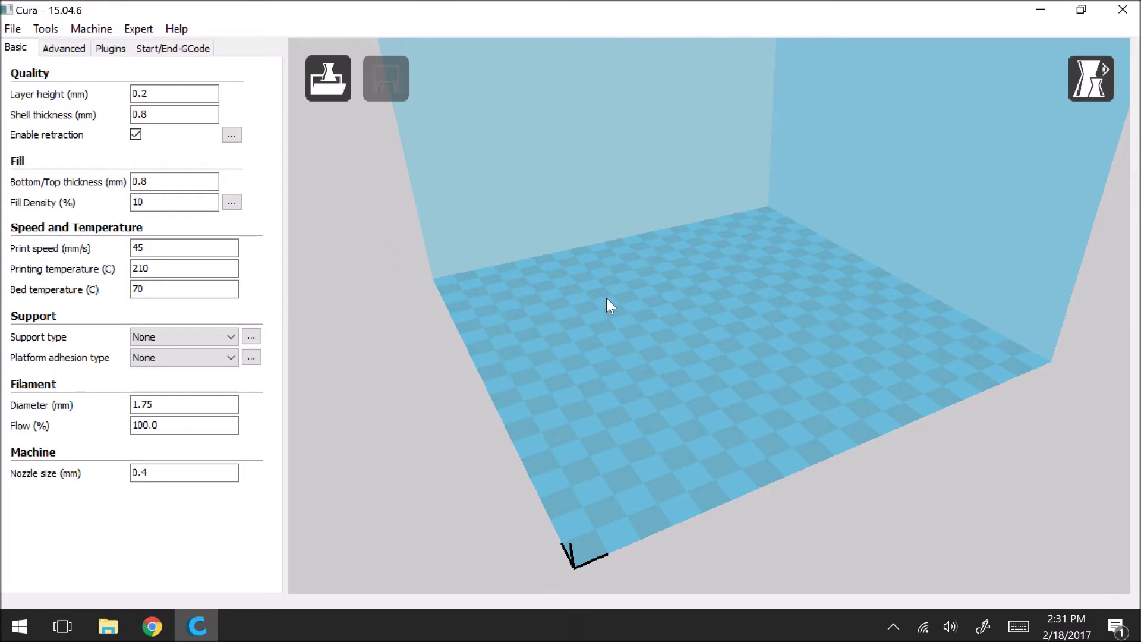
Step: Start the Add new machine wizard from the Machine menu and move past its introduction
{"action": "left_click", "coordinate": [90, 33]}
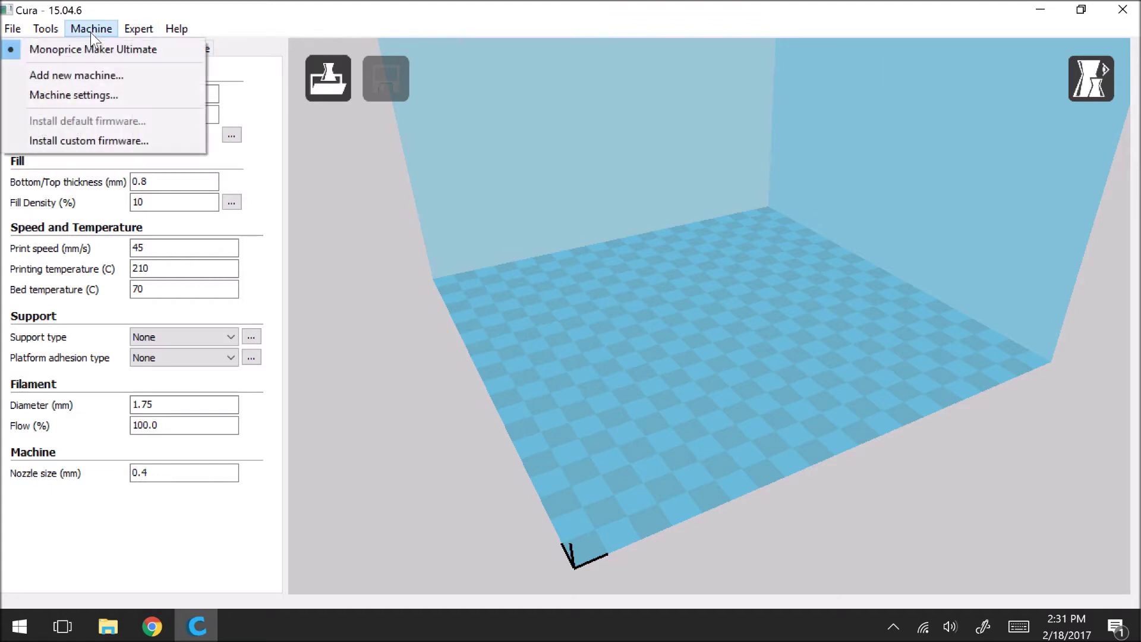
{"action": "left_click", "coordinate": [90, 76]}
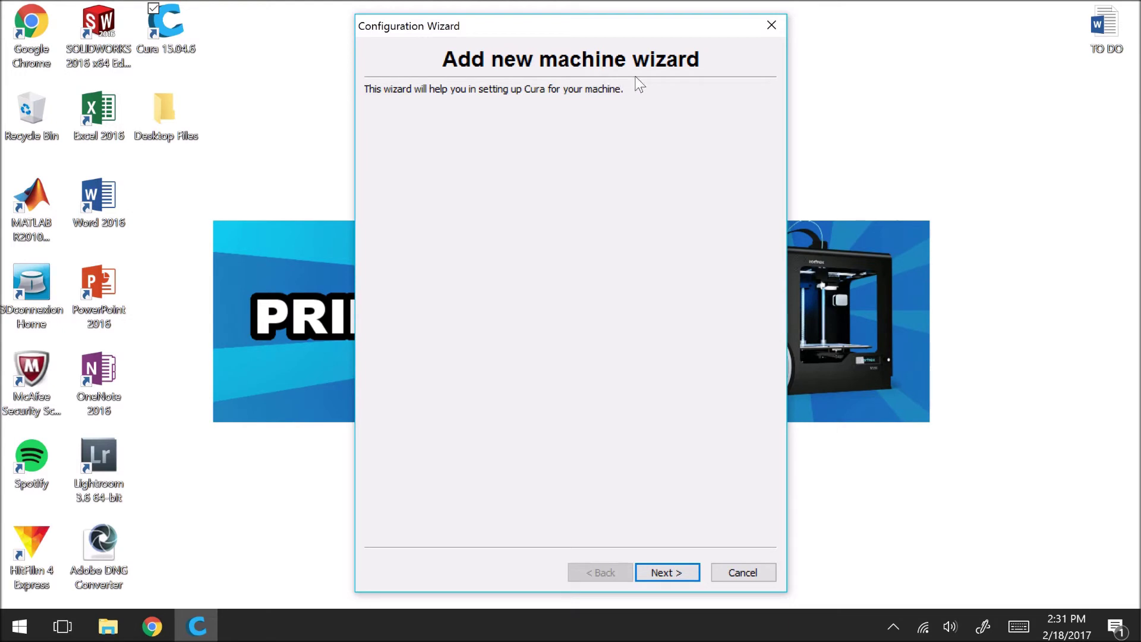
{"action": "left_click", "coordinate": [656, 571]}
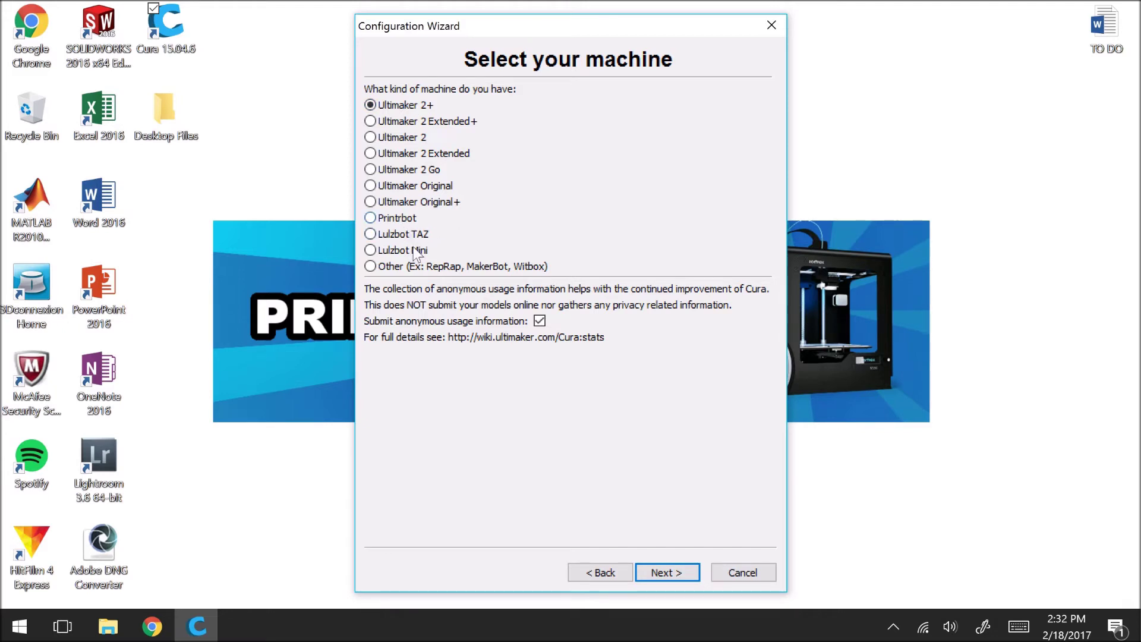
Step: Choose Other (RepRap, MakerBot, Witbox) as the machine type and continue with the Custom profile
{"action": "left_click", "coordinate": [371, 266]}
{"action": "left_click", "coordinate": [666, 572]}
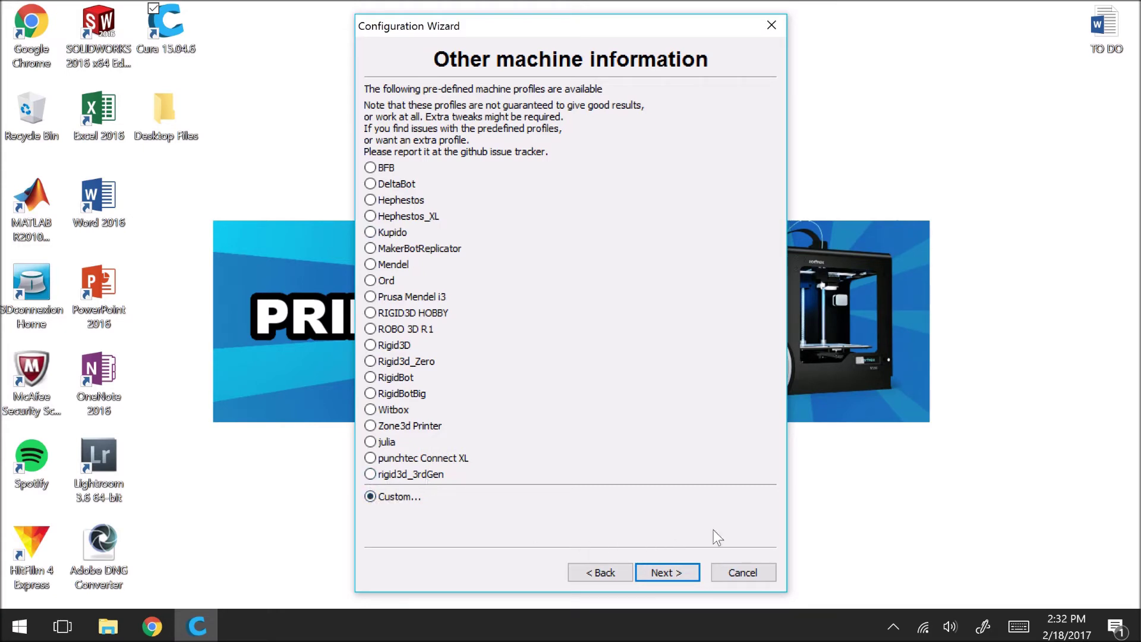
{"action": "left_click", "coordinate": [668, 572]}
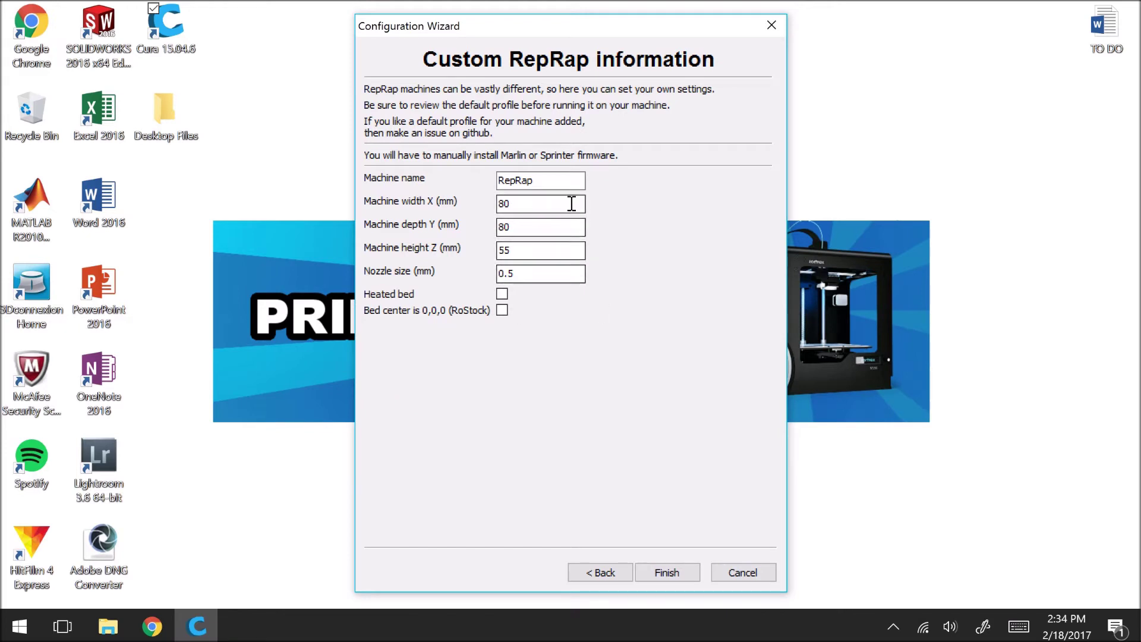
Step: Name the machine 'Printer' and set its width 200, depth 200 and height 180 mm
{"action": "left_click", "coordinate": [567, 181]}
{"action": "key", "text": "BackSpace"}
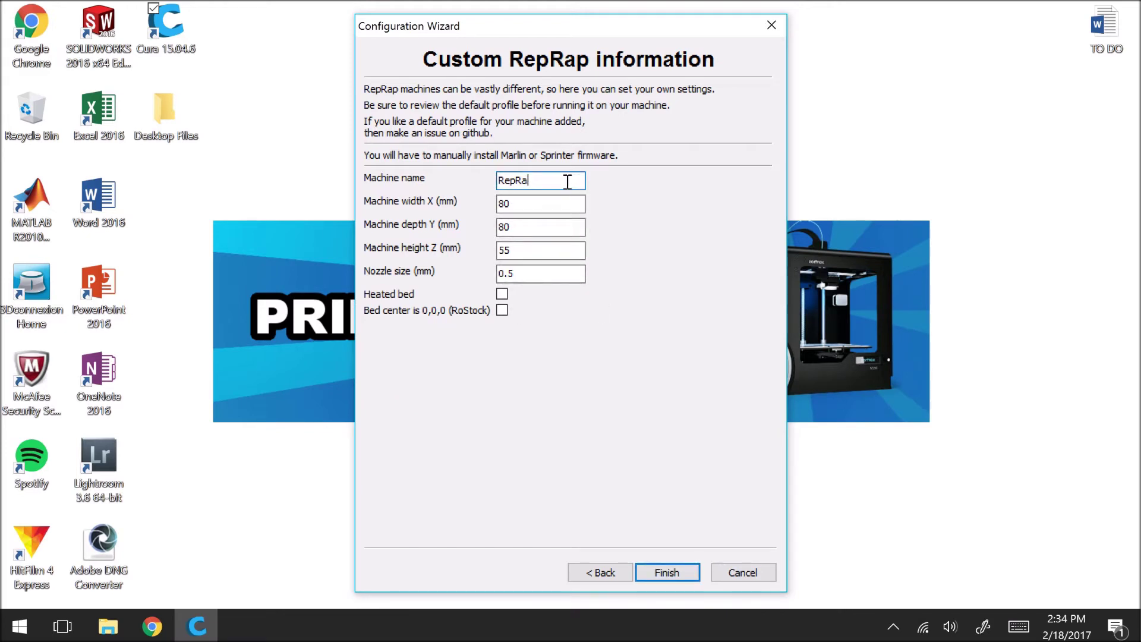
{"action": "key", "text": "BackSpace"}
{"action": "key", "text": "BackSpace"}
{"action": "key", "text": "BackSpace"}
{"action": "type", "text": "Pr"}
{"action": "type", "text": "inter"}
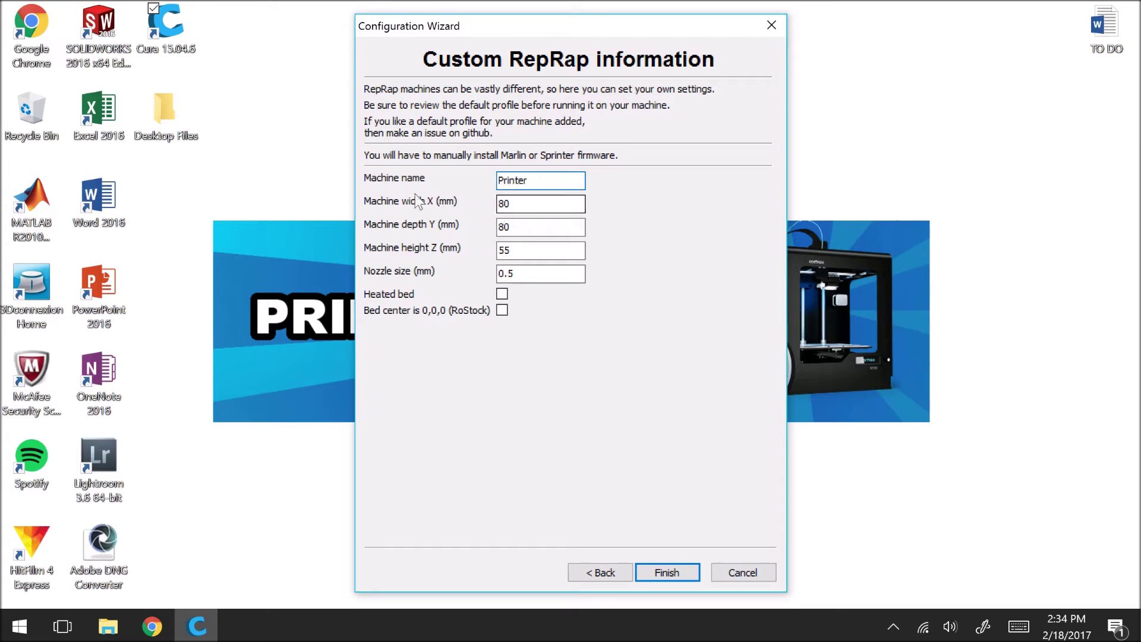
{"action": "left_click", "coordinate": [532, 204]}
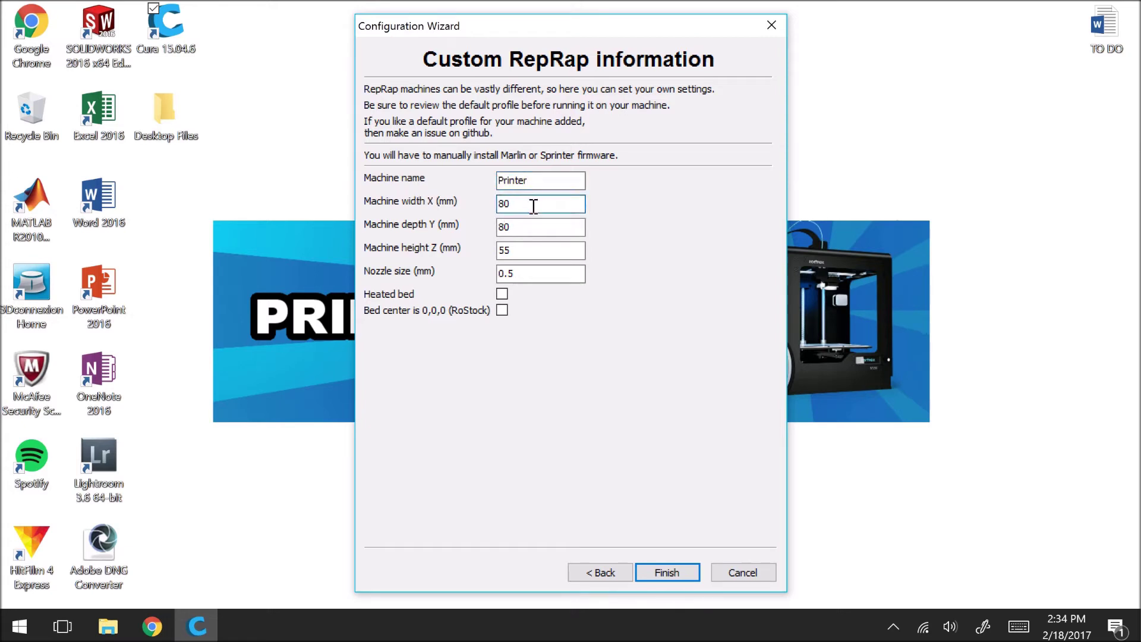
{"action": "left_click_drag", "start_coordinate": [532, 205], "coordinate": [448, 194]}
{"action": "type", "text": "20"}
{"action": "type", "text": "0"}
{"action": "left_click_drag", "start_coordinate": [544, 229], "coordinate": [451, 228]}
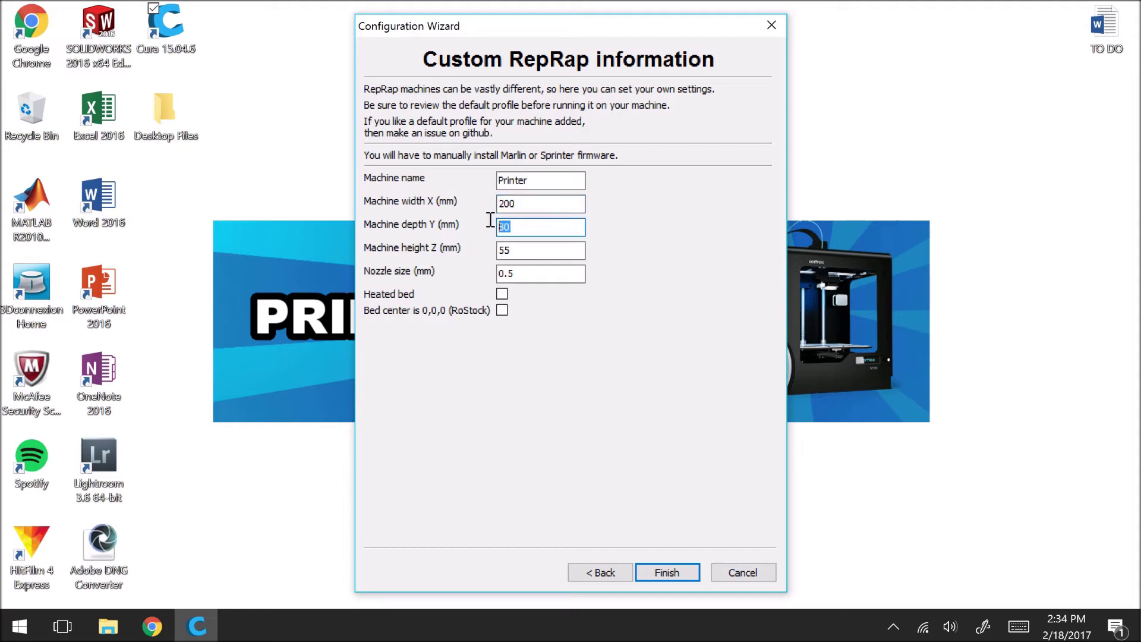
{"action": "type", "text": "2"}
{"action": "type", "text": "00"}
{"action": "left_click_drag", "start_coordinate": [517, 250], "coordinate": [467, 255]}
{"action": "type", "text": "1"}
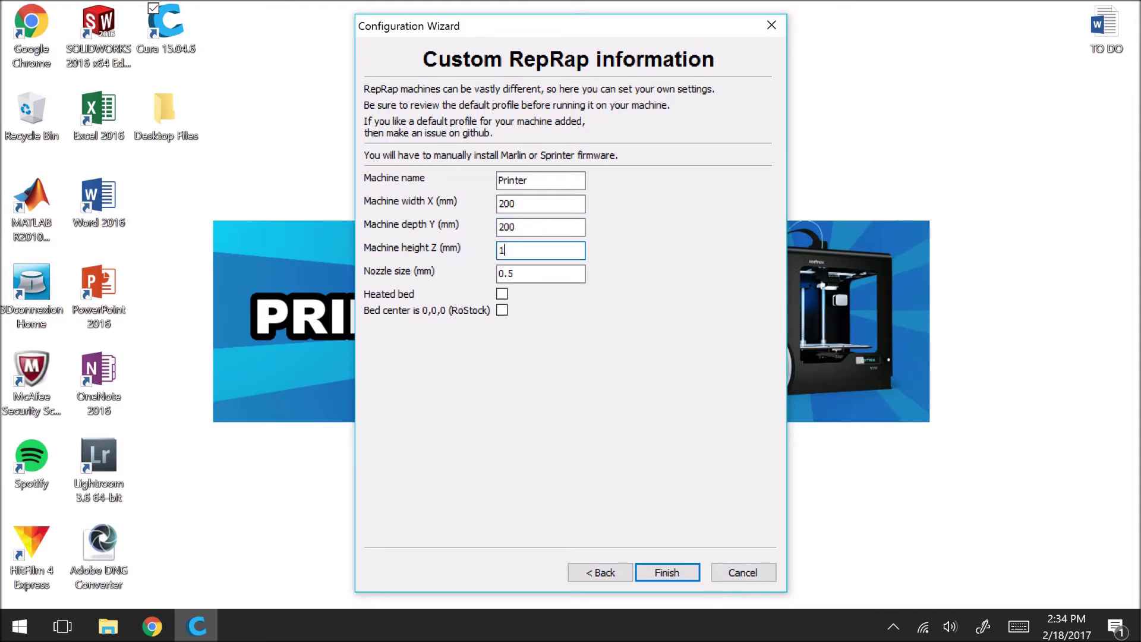
{"action": "type", "text": "80"}
Step: Adjust the nozzle size, enable the heated bed, and finish the custom machine
{"action": "left_click", "coordinate": [541, 274]}
{"action": "key", "text": "BackSpace"}
{"action": "type", "text": "4"}
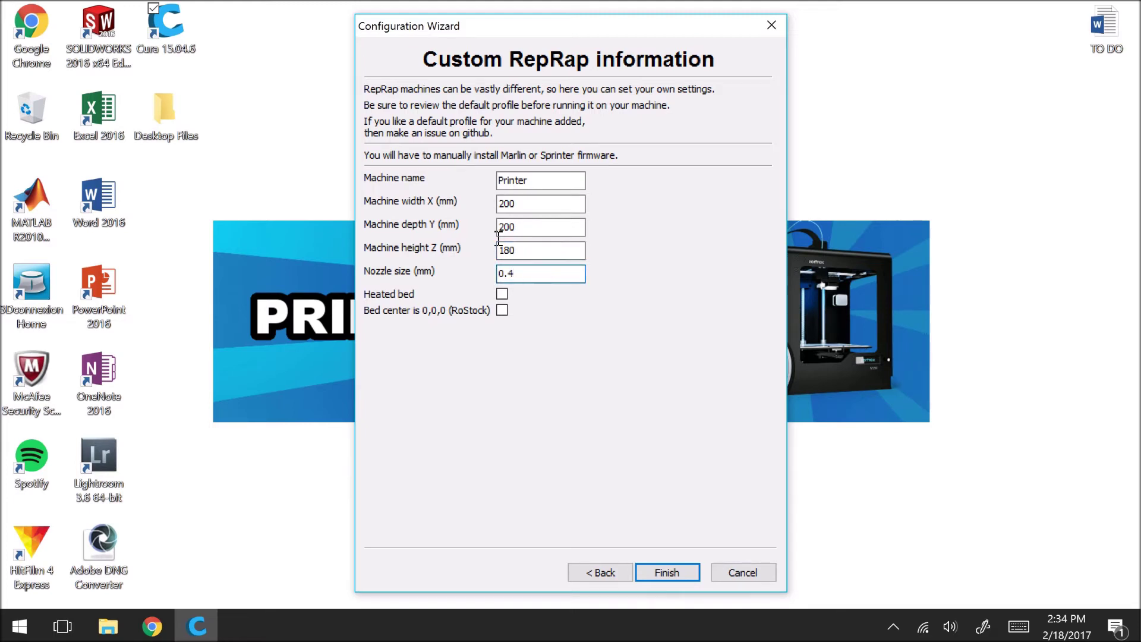
{"action": "left_click", "coordinate": [502, 294]}
{"action": "left_click", "coordinate": [666, 572]}
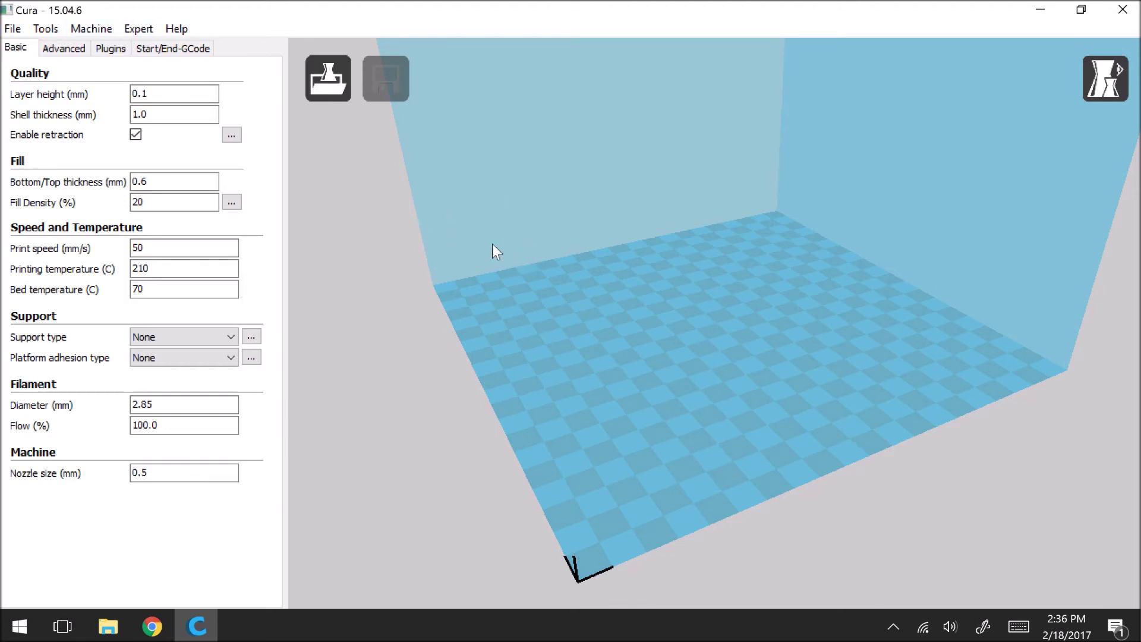
Step: Compare the Printer machine settings with the Monoprice Maker Ultimate tab, then close with Ok
{"action": "left_click", "coordinate": [88, 27]}
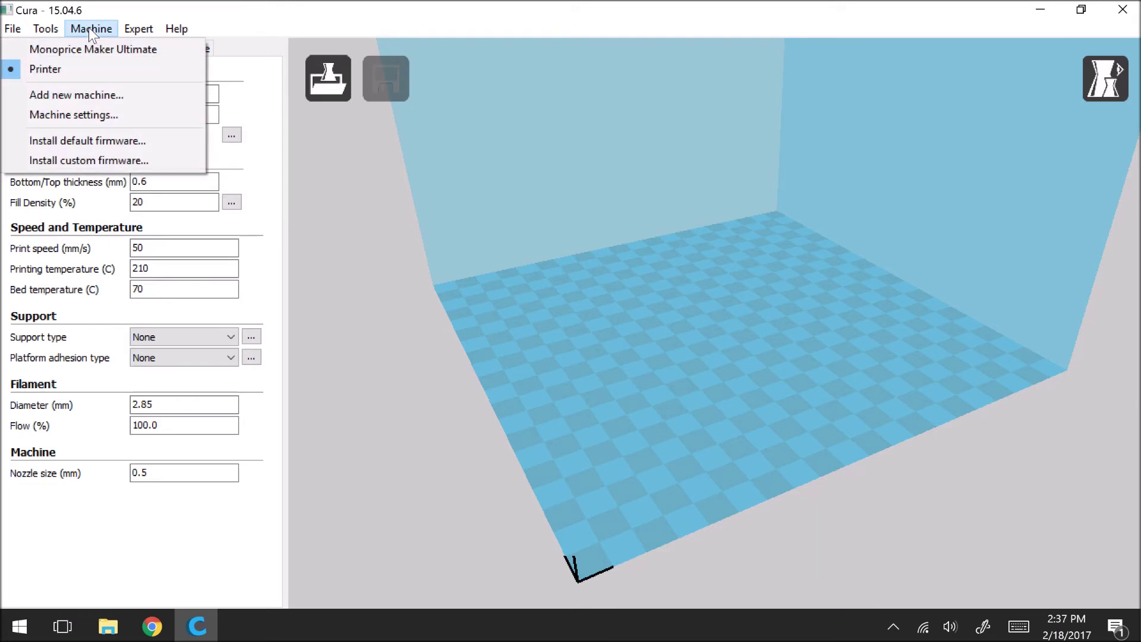
{"action": "left_click", "coordinate": [69, 113]}
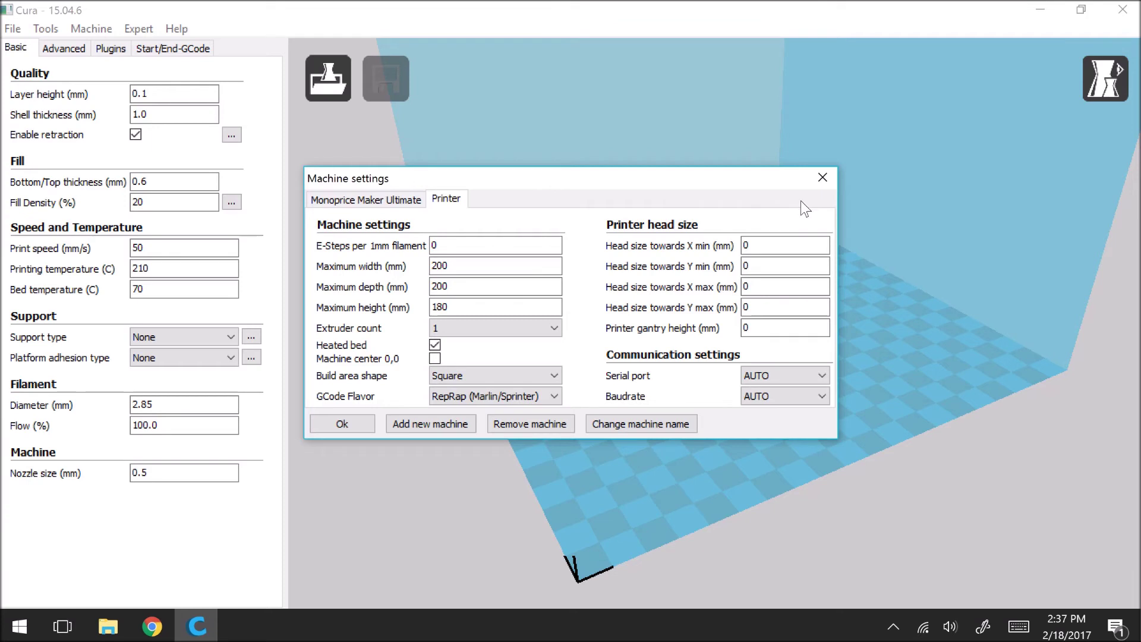
{"action": "left_click", "coordinate": [389, 200]}
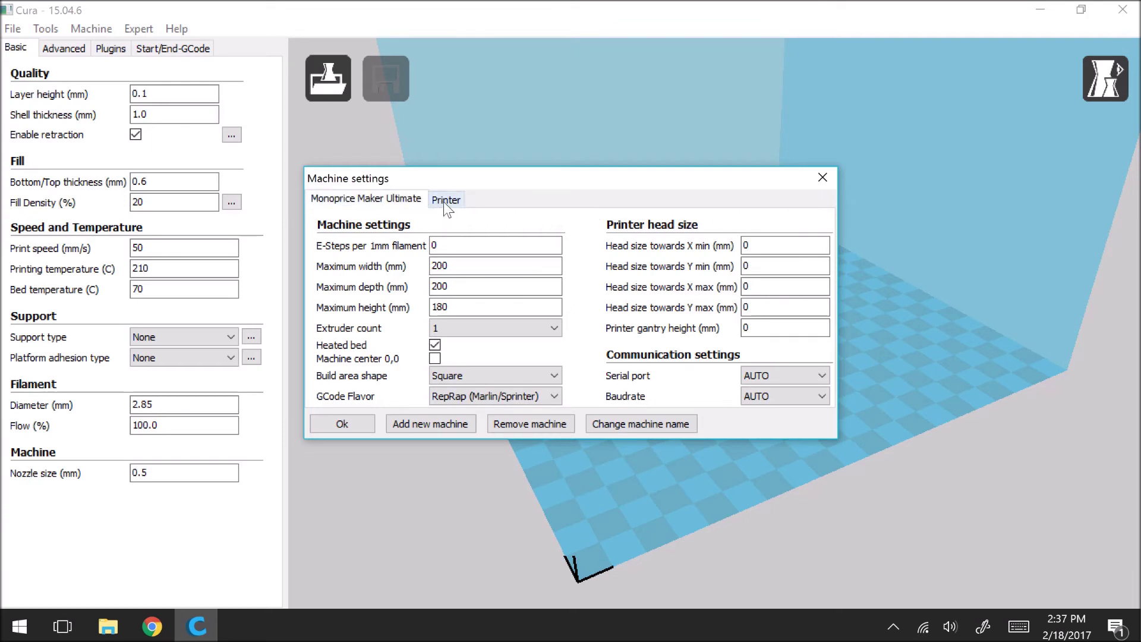
{"action": "left_click", "coordinate": [442, 202]}
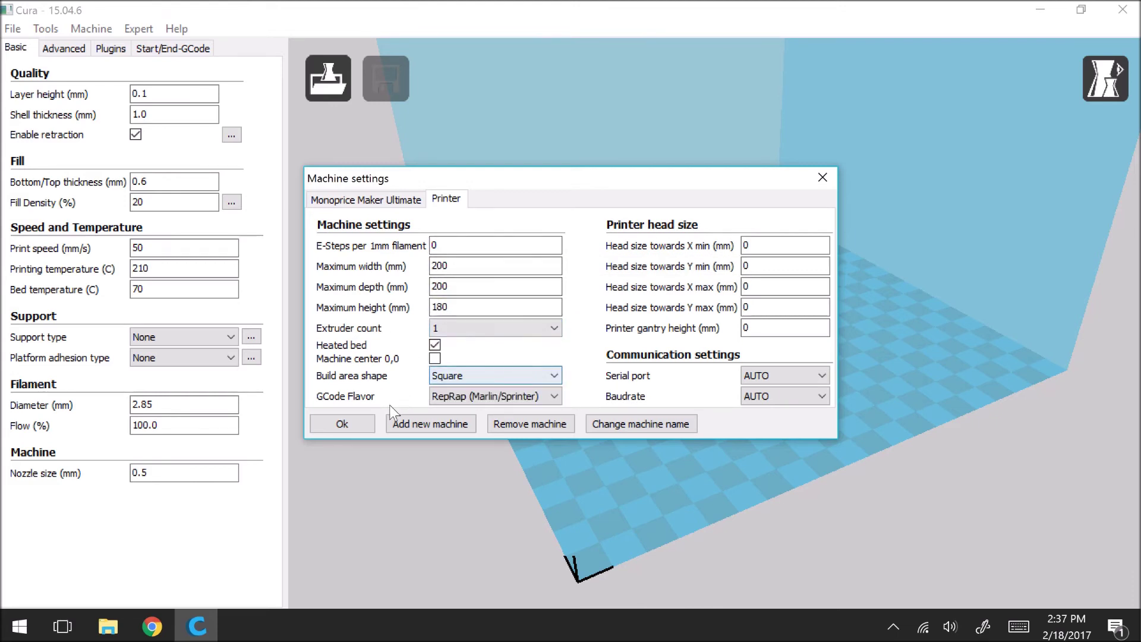
{"action": "left_click", "coordinate": [363, 422]}
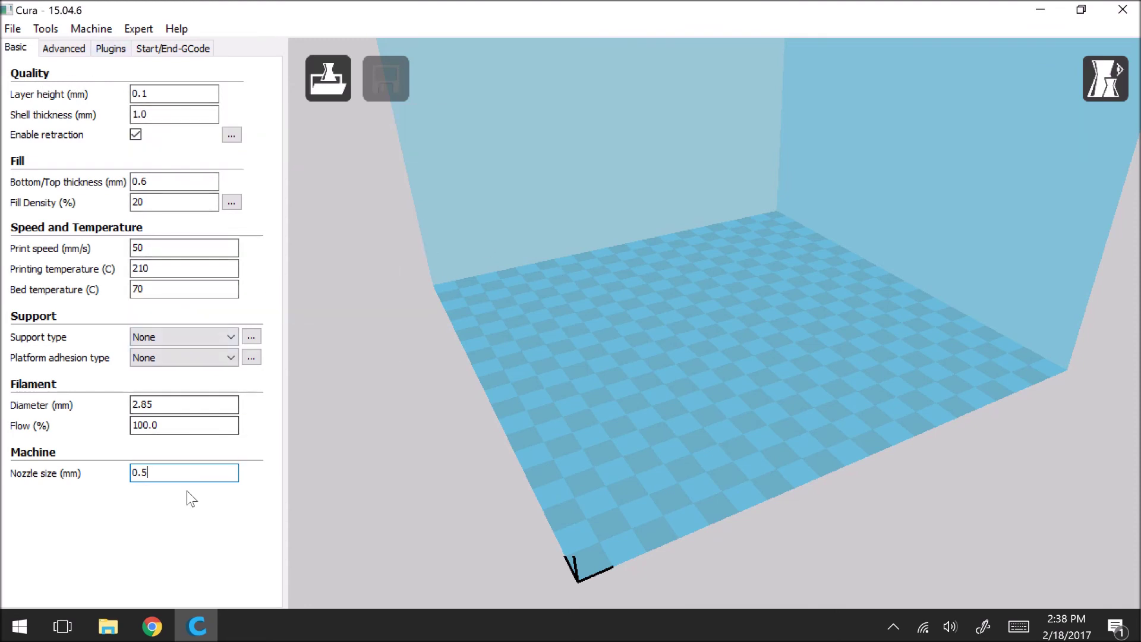
Step: Glance at the Advanced print settings, then return to the Basic settings
{"action": "left_click", "coordinate": [55, 49]}
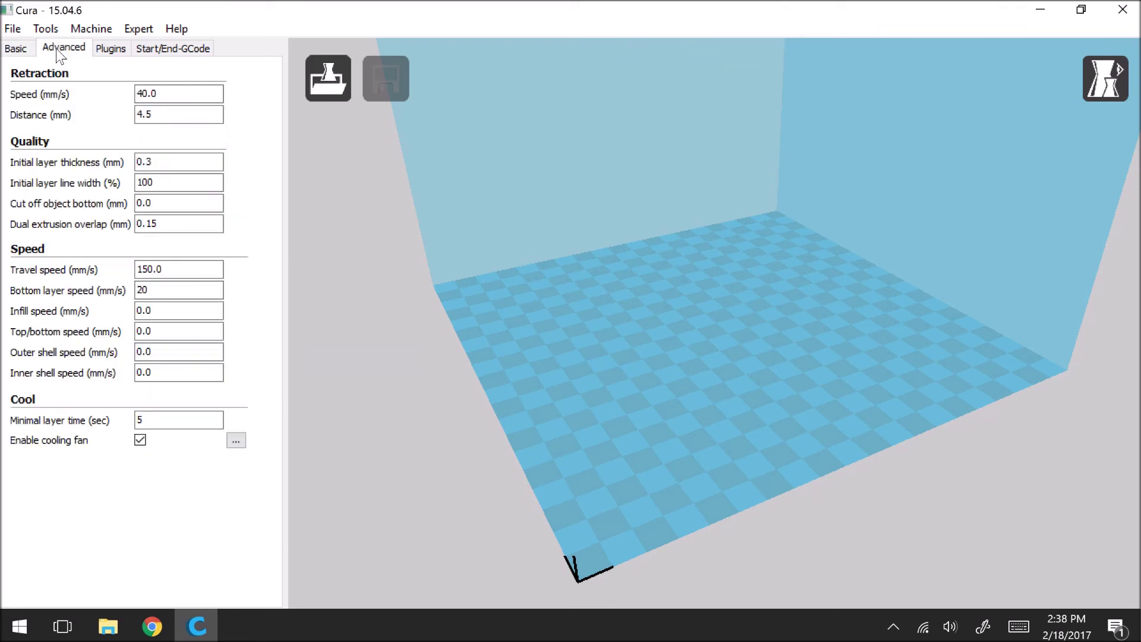
{"action": "left_click", "coordinate": [16, 48]}
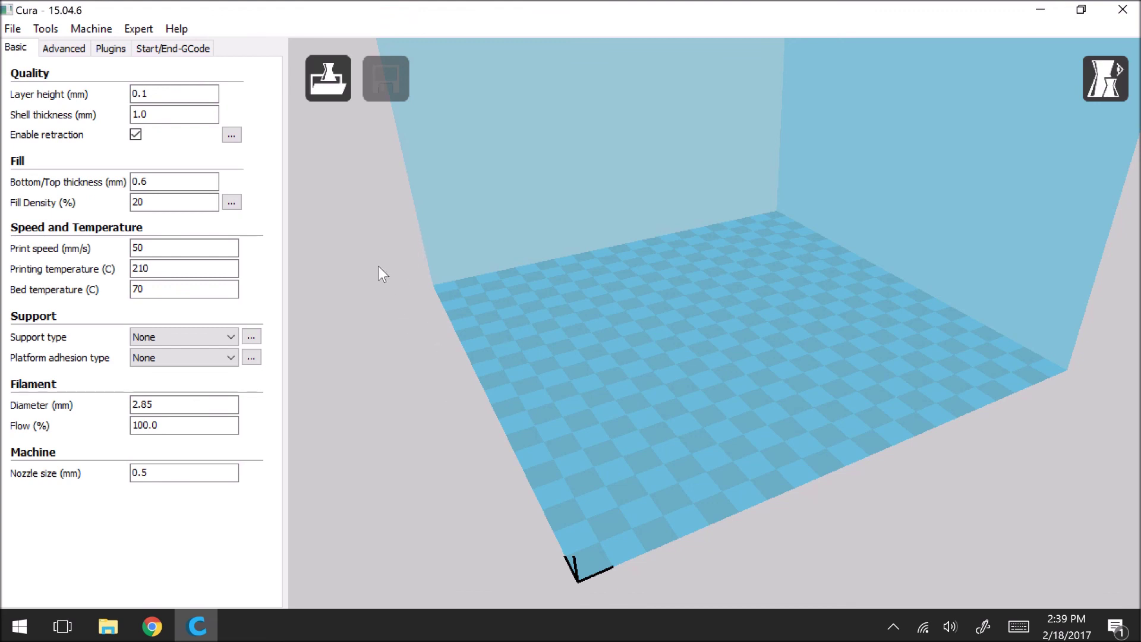
{"action": "right_click_drag", "start_coordinate": [381, 291], "coordinate": [385, 289]}
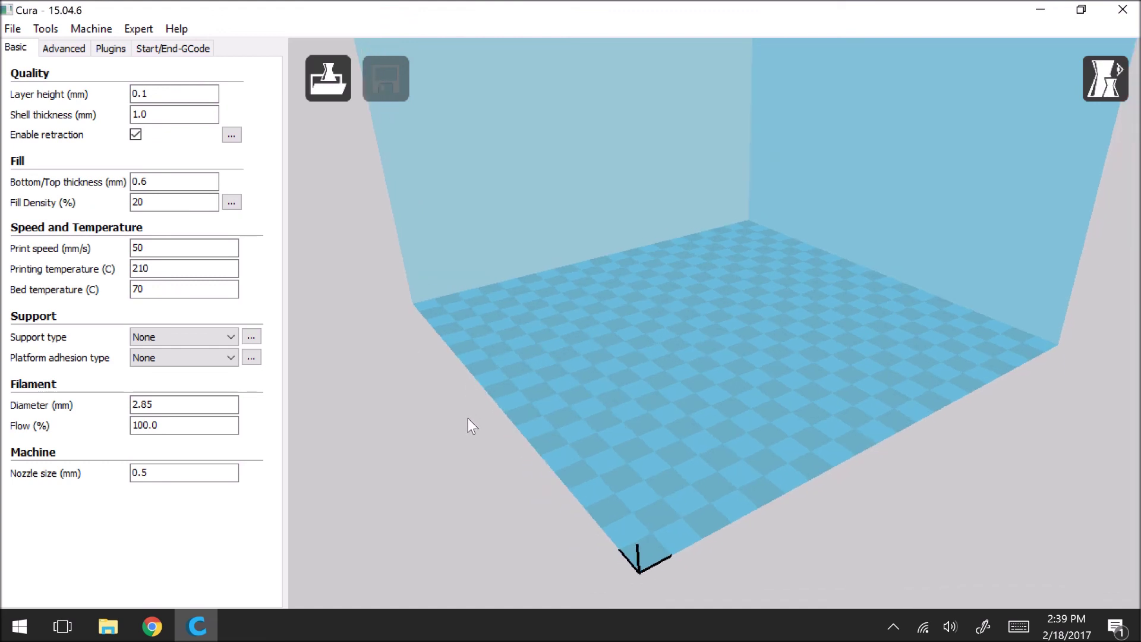
{"action": "right_click_drag", "start_coordinate": [468, 418], "coordinate": [458, 416]}
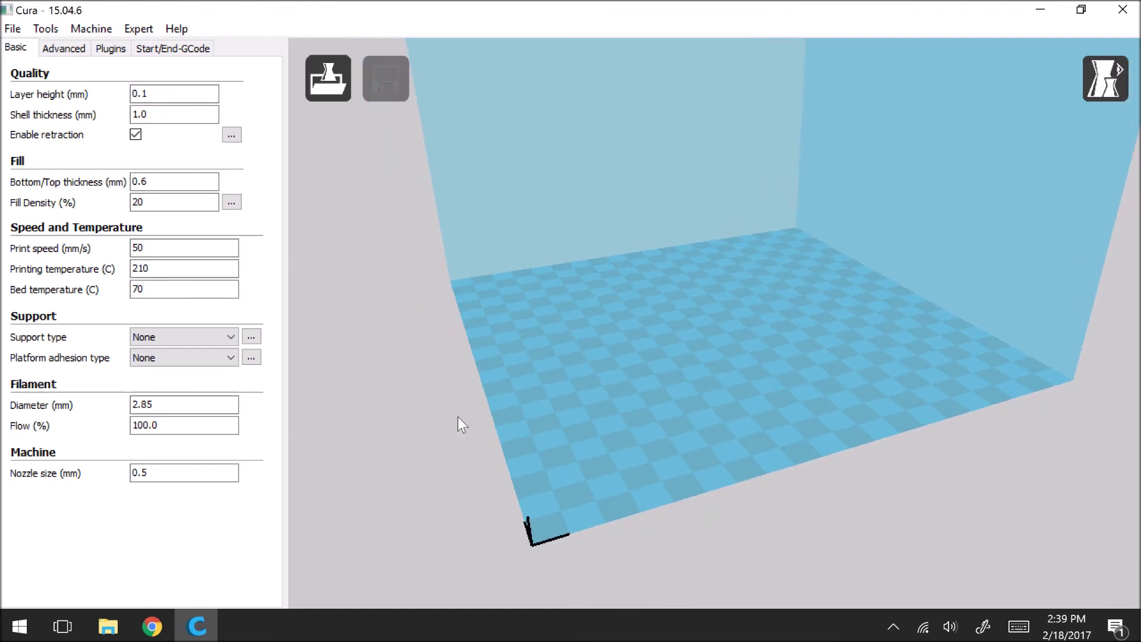